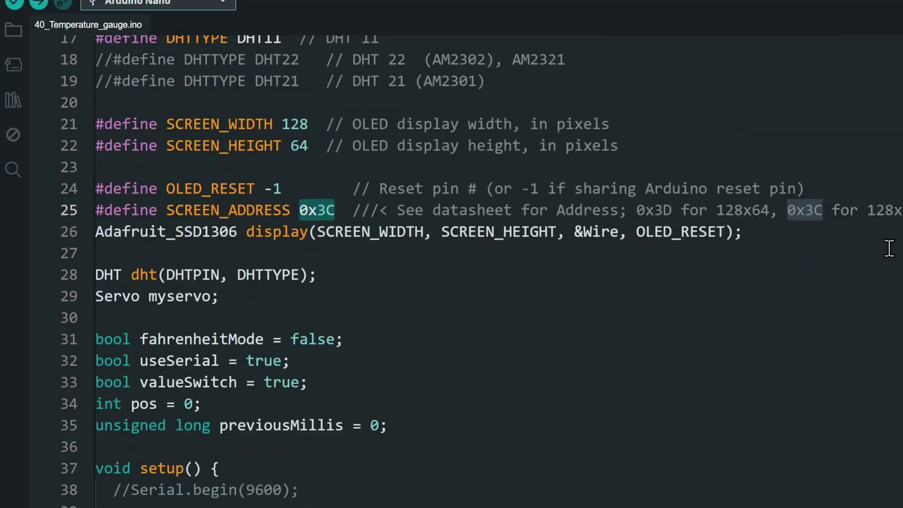
scroll(889, 247, "down", 4)
scroll(889, 247, "down", 2)
scroll(889, 248, "down", 4)
scroll(889, 248, "down", 4)
scroll(889, 247, "down", 3)
scroll(889, 248, "down", 4)
scroll(888, 248, "down", 3)
scroll(889, 248, "down", 2)
scroll(888, 248, "down", 2)
scroll(889, 248, "down", 2)
scroll(889, 248, "down", 2)
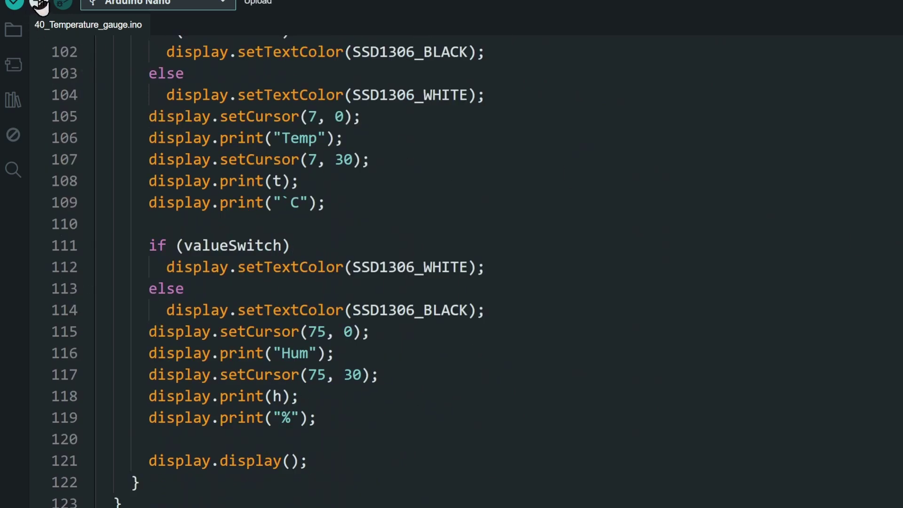